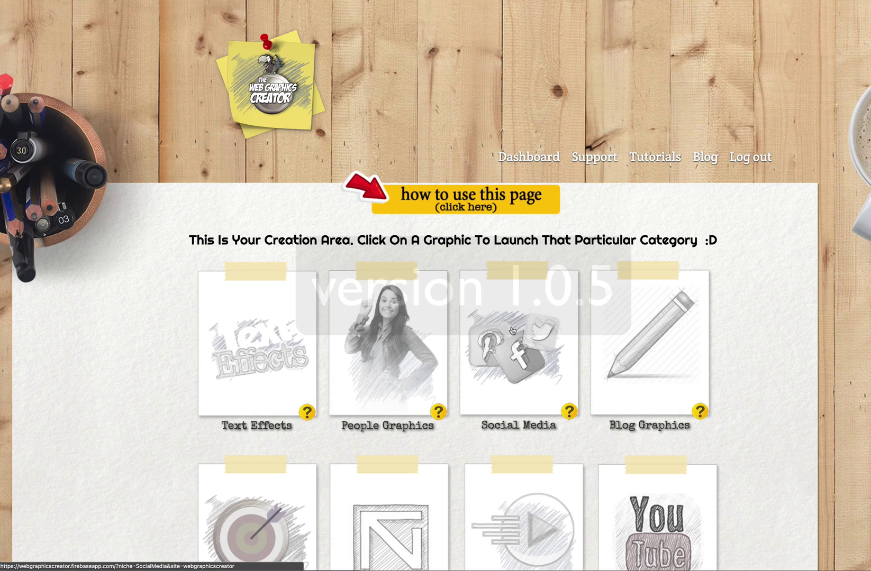
Step: Open the Social Media gallery, then bring up Chrome's Clear browsing data dialog
{"action": "left_click", "coordinate": [512, 331]}
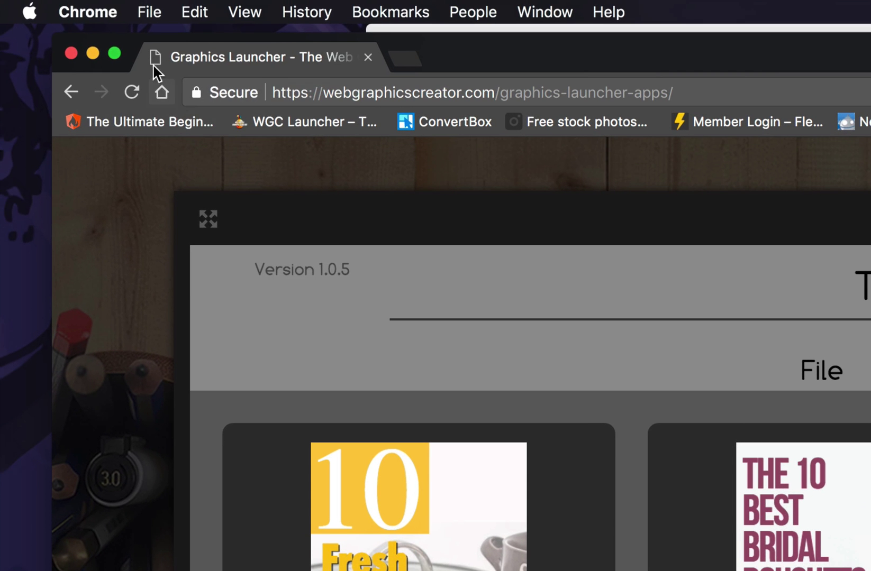
{"action": "left_click", "coordinate": [110, 18]}
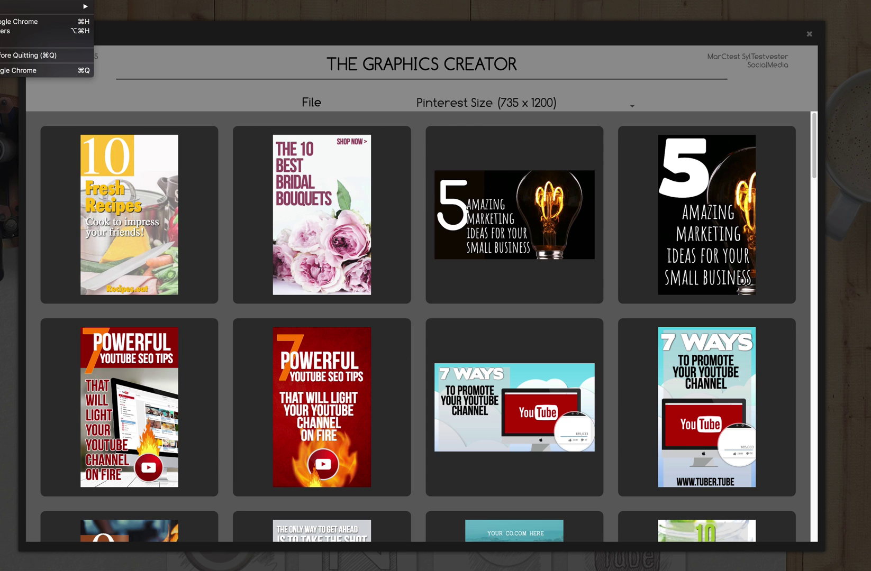
{"action": "left_click", "coordinate": [24, 1]}
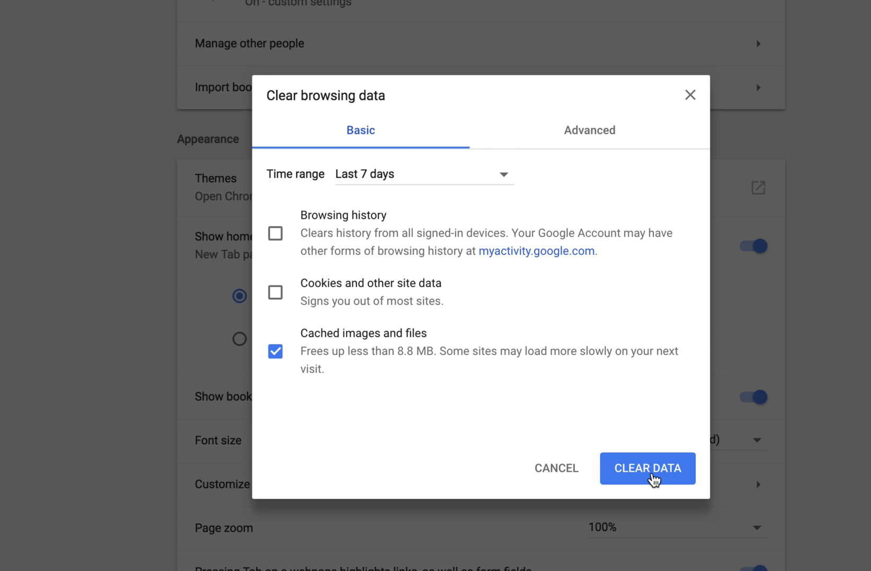
Step: Clear only cached images and files from the last 7 days
{"action": "left_click", "coordinate": [652, 475]}
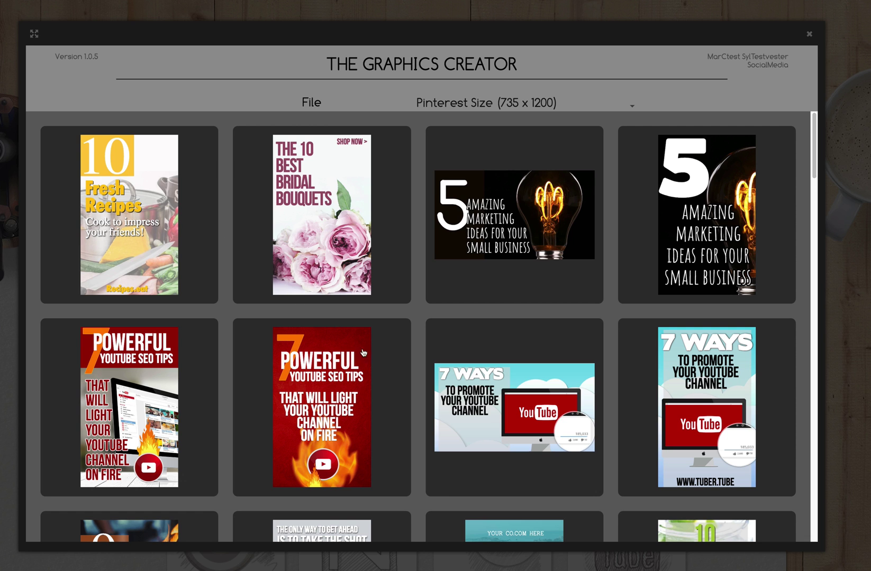
Step: Open the 7 WAYS design and set its headline font to Dancing Script from Google Fonts
{"action": "left_click", "coordinate": [518, 403]}
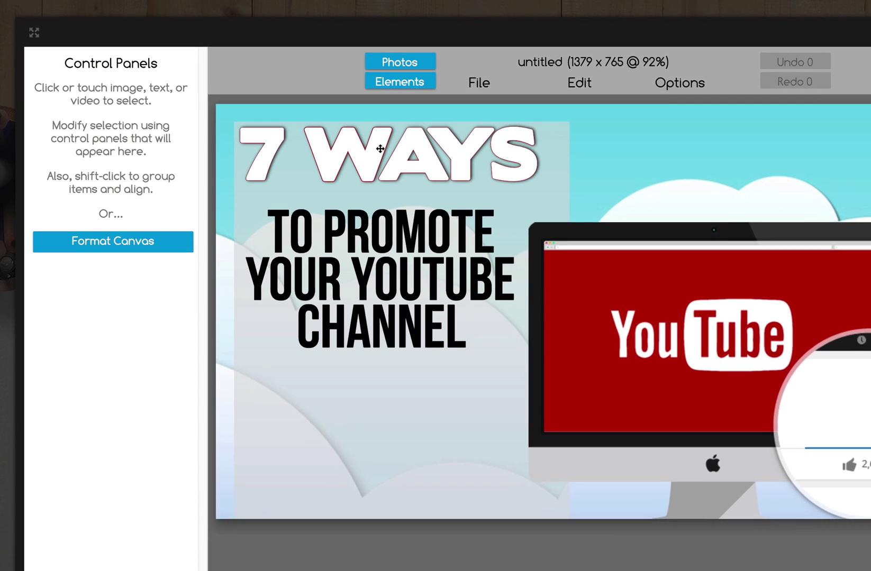
{"action": "left_click", "coordinate": [321, 130]}
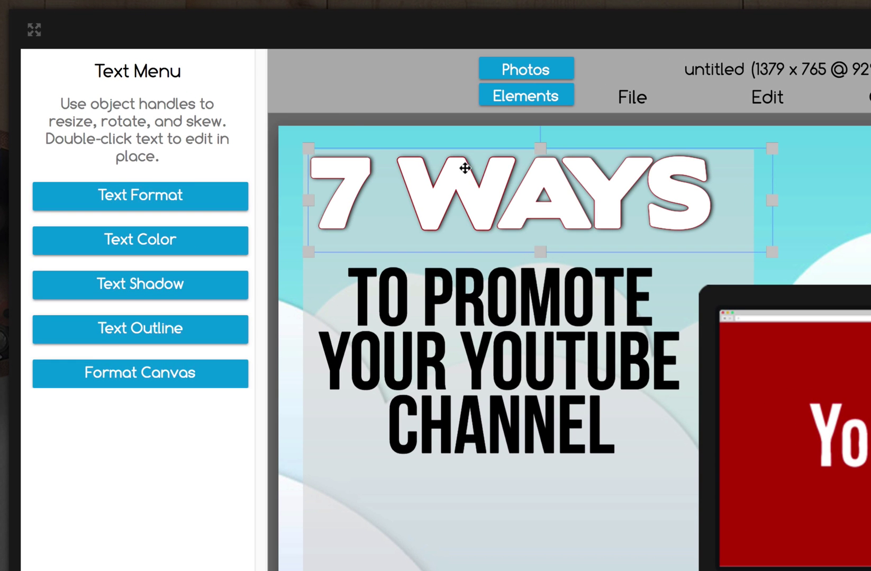
{"action": "left_click", "coordinate": [148, 199]}
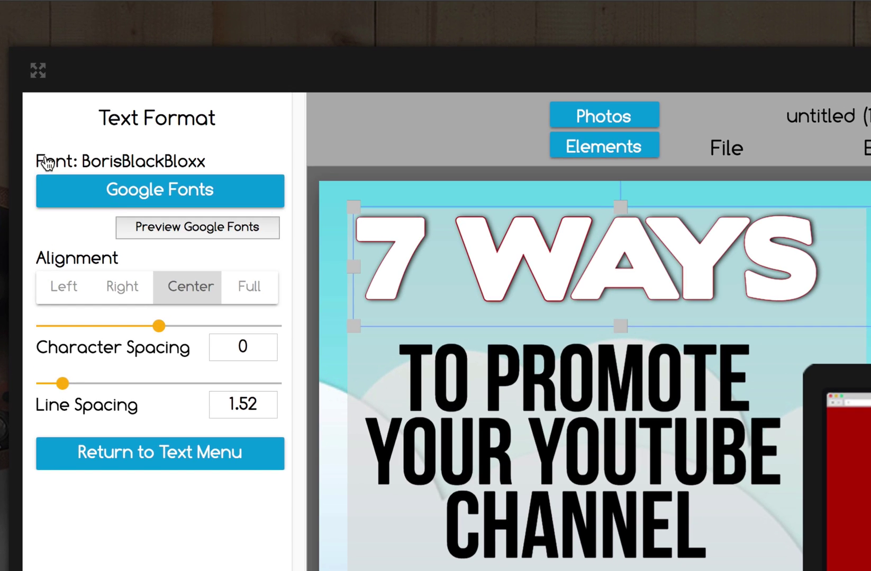
{"action": "left_click", "coordinate": [608, 381]}
{"action": "left_click", "coordinate": [685, 244]}
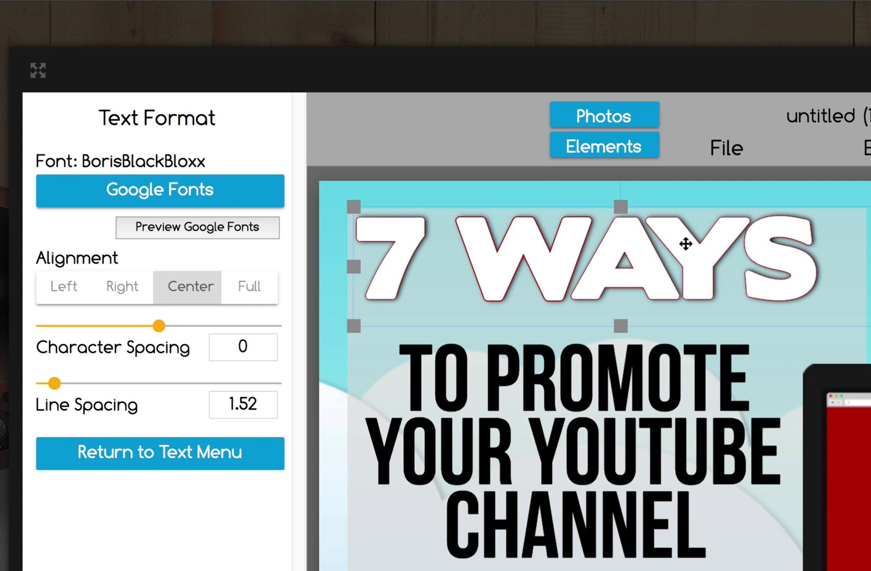
{"action": "left_click", "coordinate": [178, 206]}
{"action": "left_click", "coordinate": [153, 233]}
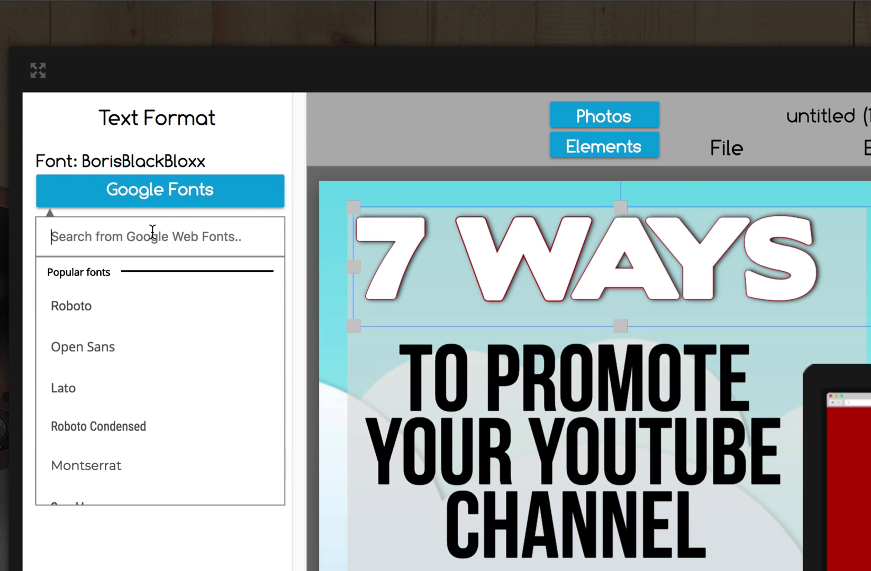
{"action": "type", "text": "Dn"}
{"action": "type", "text": "ncing"}
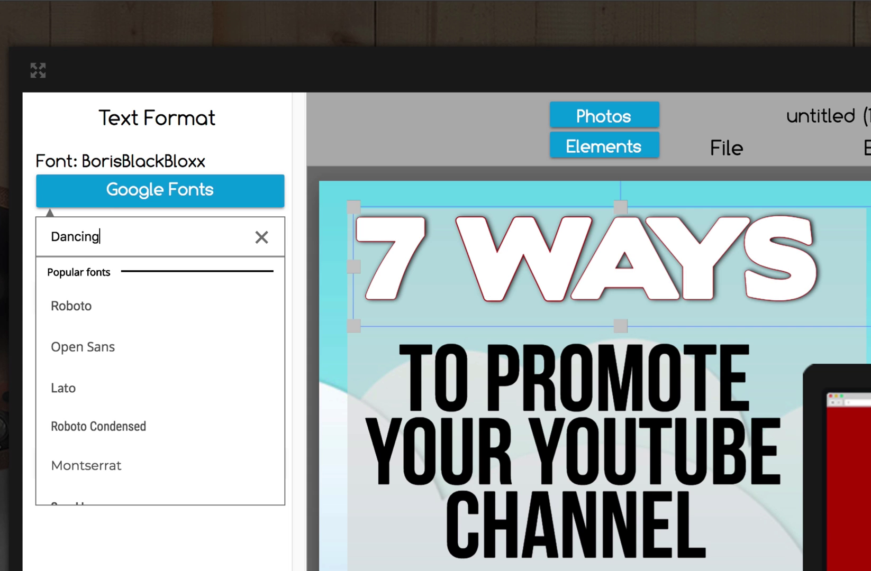
{"action": "left_click", "coordinate": [112, 309]}
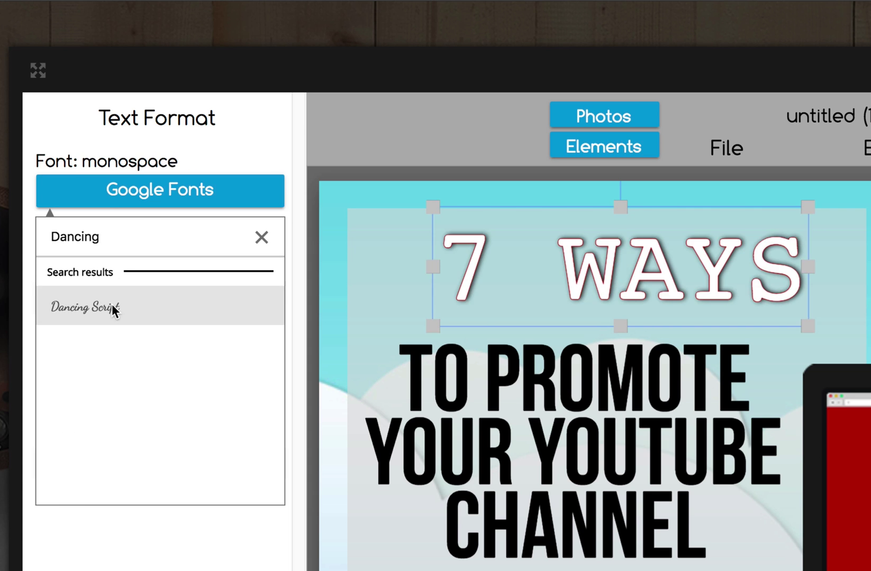
Step: Enlarge the 7 Ways headline, place it above the lowered TO PROMOTE subtitle, and return to the gallery
{"action": "left_click_drag", "start_coordinate": [764, 330], "coordinate": [870, 521]}
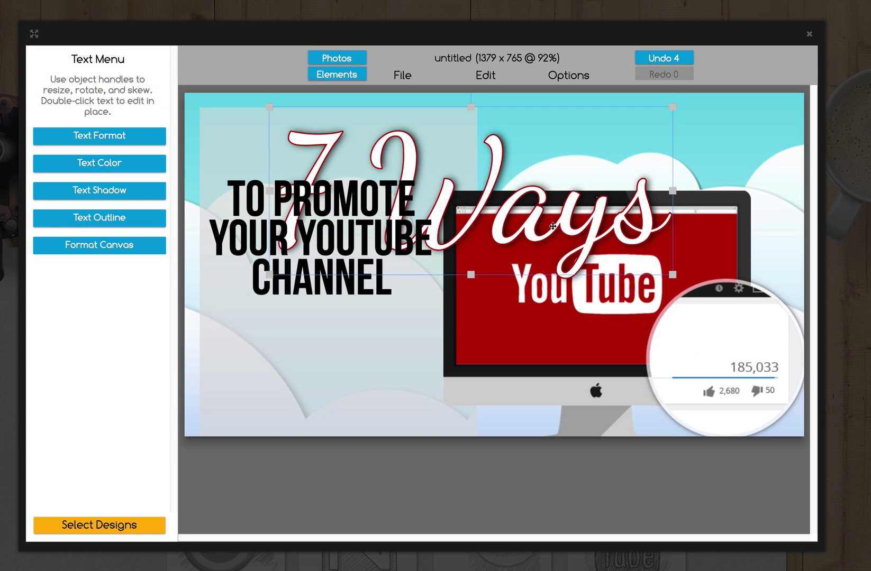
{"action": "left_click_drag", "start_coordinate": [477, 221], "coordinate": [472, 179]}
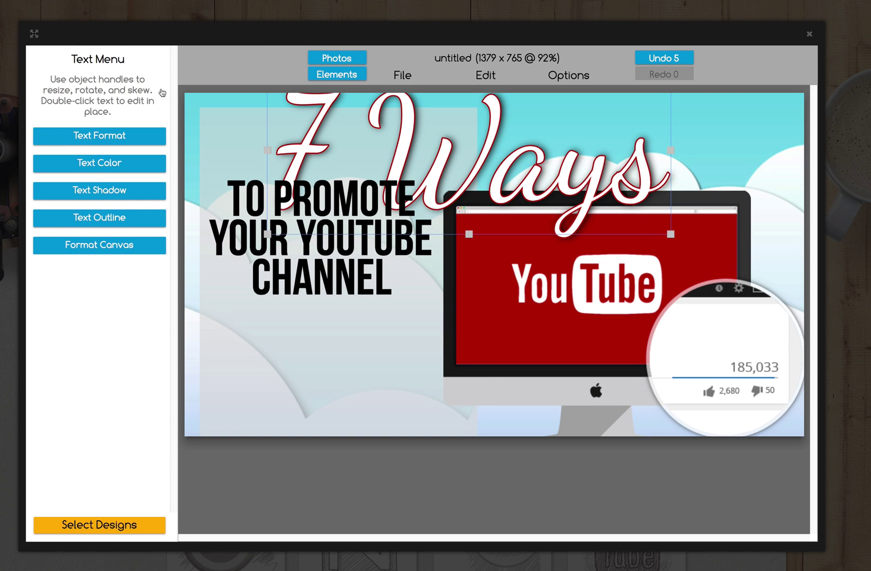
{"action": "left_click", "coordinate": [72, 138]}
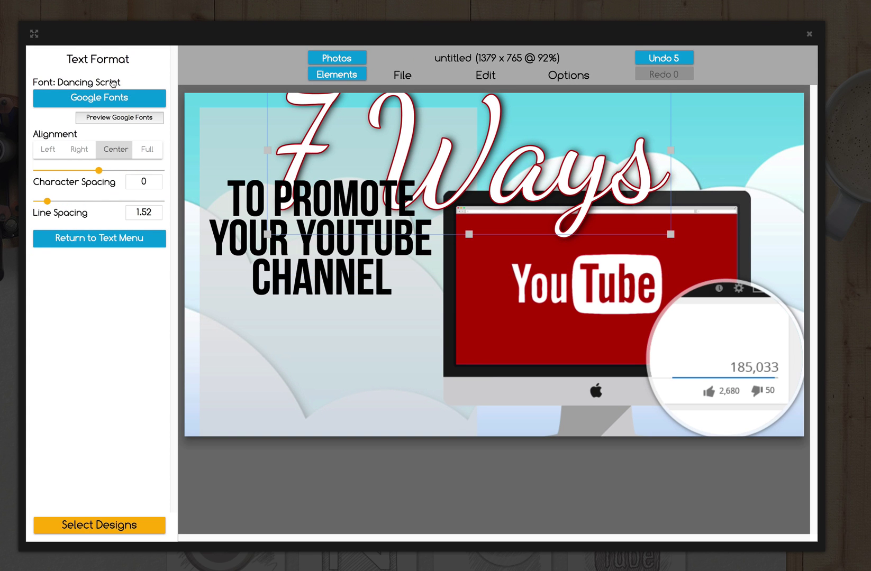
{"action": "left_click_drag", "start_coordinate": [222, 234], "coordinate": [229, 308]}
{"action": "left_click_drag", "start_coordinate": [282, 201], "coordinate": [228, 243]}
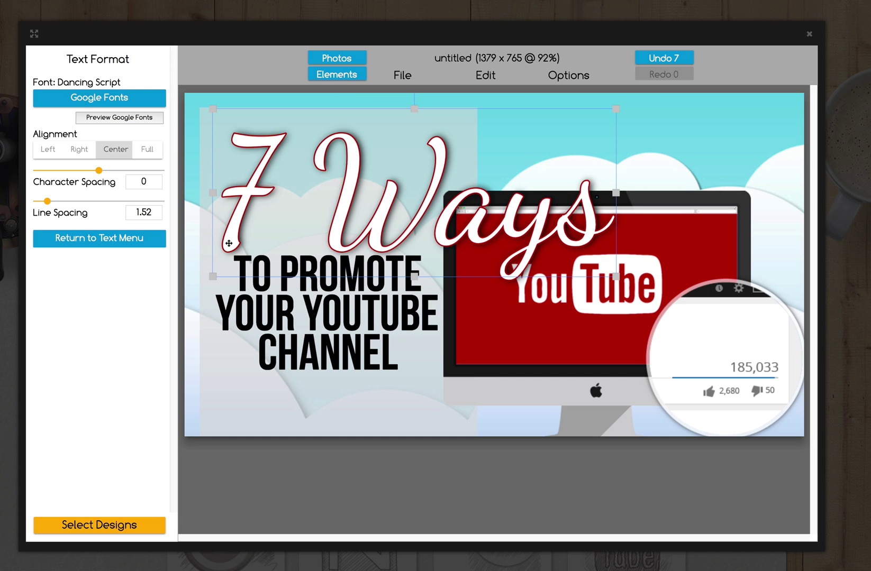
{"action": "left_click", "coordinate": [113, 524]}
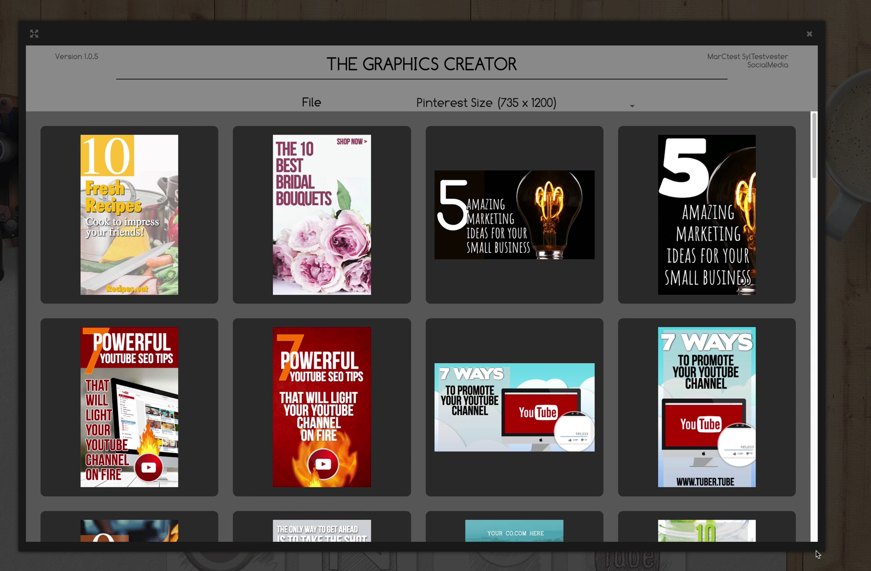
Step: Reopen the 7 WAYS design and widen its canvas from 1379 to 3460 pixels
{"action": "left_click", "coordinate": [500, 418]}
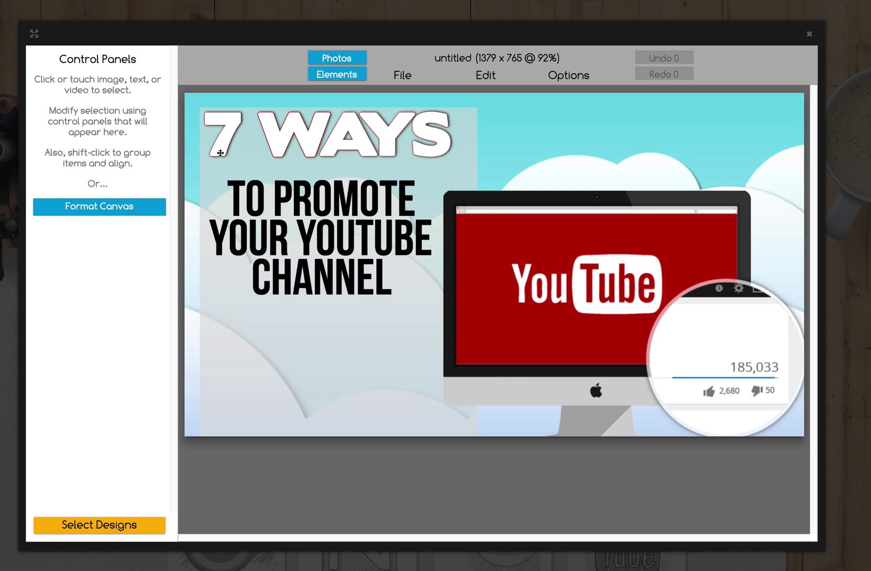
{"action": "left_click", "coordinate": [119, 205]}
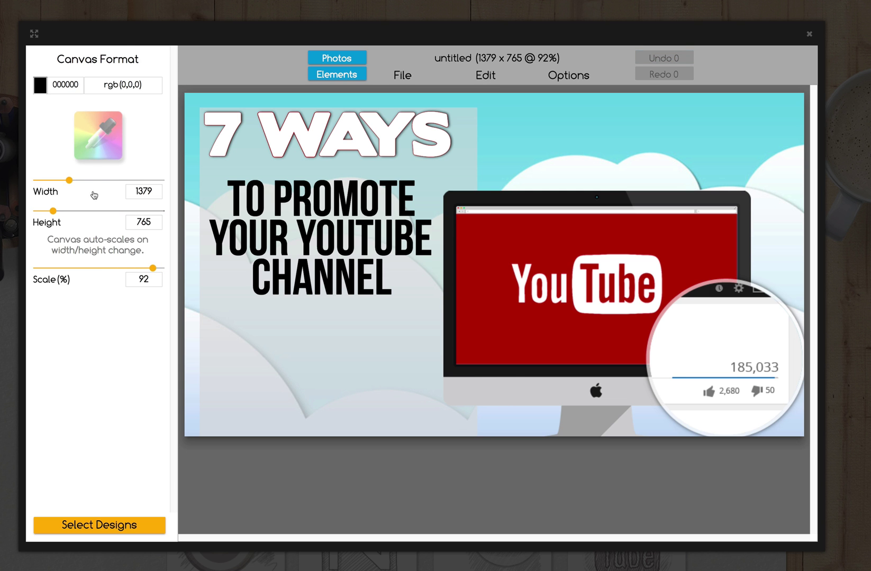
{"action": "left_click_drag", "start_coordinate": [68, 181], "coordinate": [102, 184]}
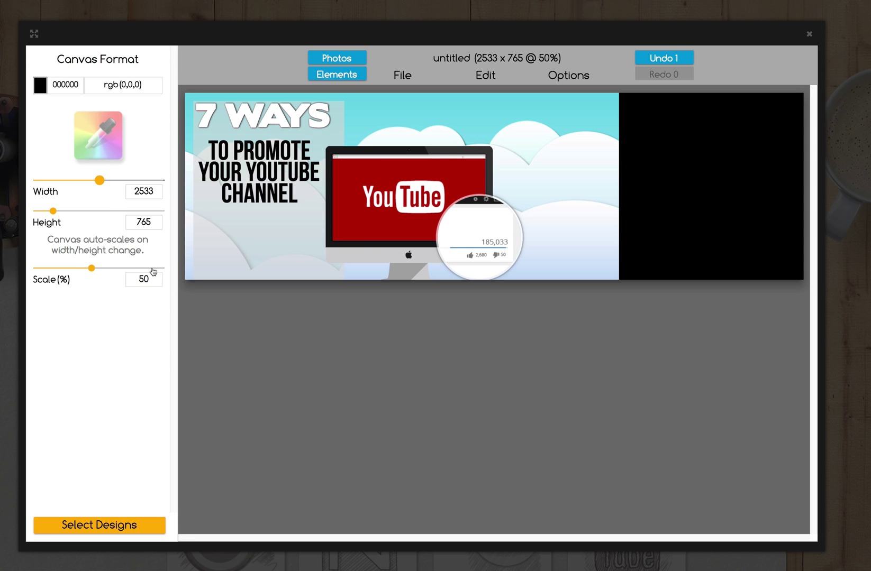
{"action": "left_click_drag", "start_coordinate": [100, 181], "coordinate": [124, 181]}
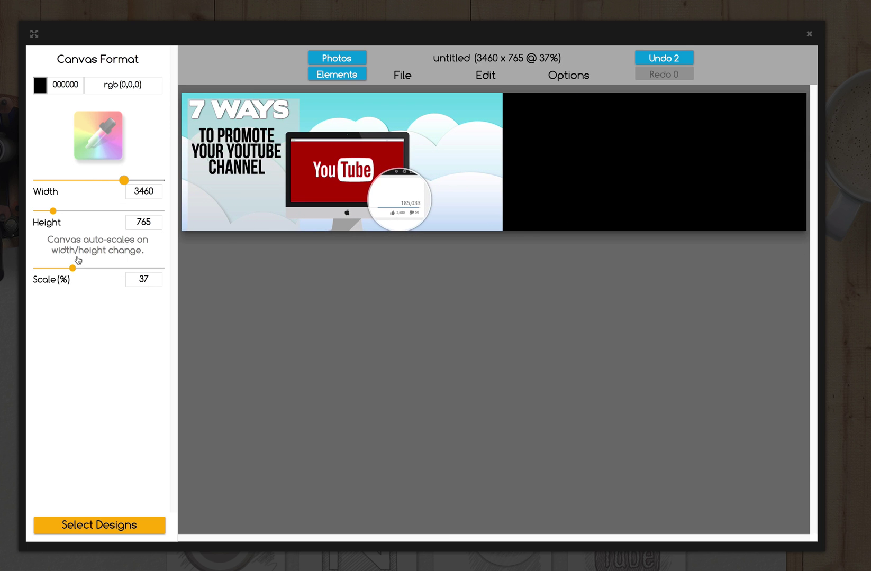
{"action": "mouse_move", "coordinate": [72, 268]}
{"action": "left_mouse_down"}
{"action": "mouse_move", "coordinate": [124, 268]}
{"action": "mouse_move", "coordinate": [153, 283]}
{"action": "mouse_move", "coordinate": [84, 281]}
{"action": "left_mouse_up"}
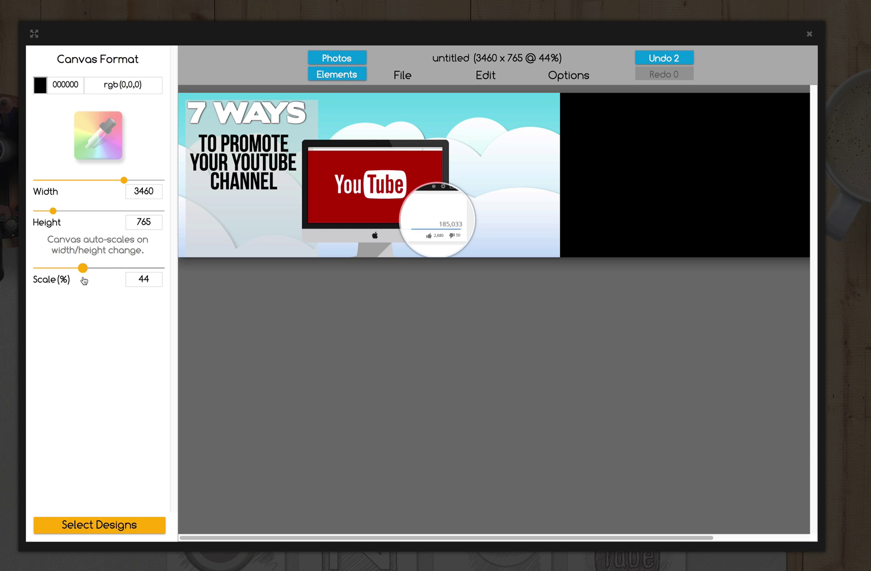
{"action": "left_click", "coordinate": [105, 524]}
Step: Discard changes, open the Pinterest for Business design, and resize its canvas to 2959 x 3386
{"action": "left_click", "coordinate": [328, 240]}
{"action": "left_click", "coordinate": [328, 242]}
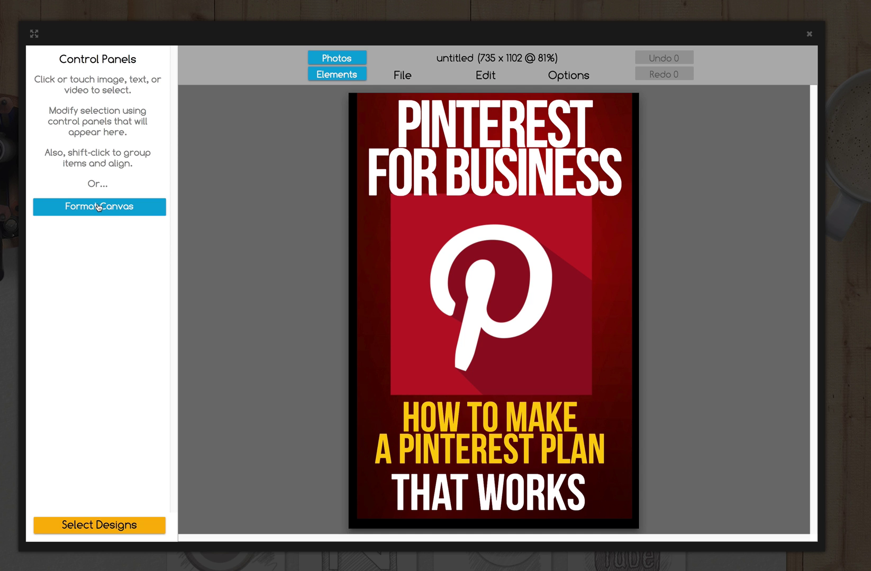
{"action": "left_click", "coordinate": [98, 206]}
{"action": "left_click", "coordinate": [54, 180]}
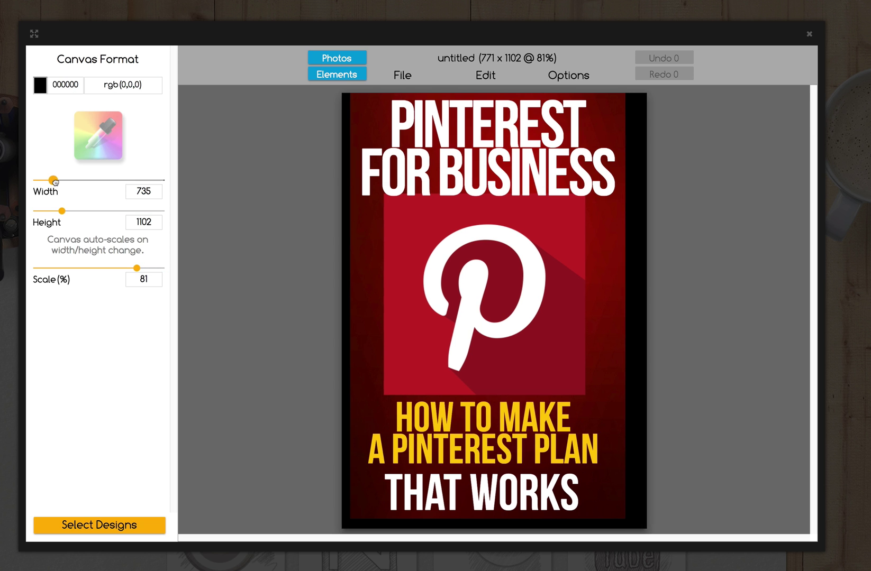
{"action": "left_click_drag", "start_coordinate": [55, 181], "coordinate": [110, 192]}
{"action": "left_click_drag", "start_coordinate": [62, 211], "coordinate": [121, 213]}
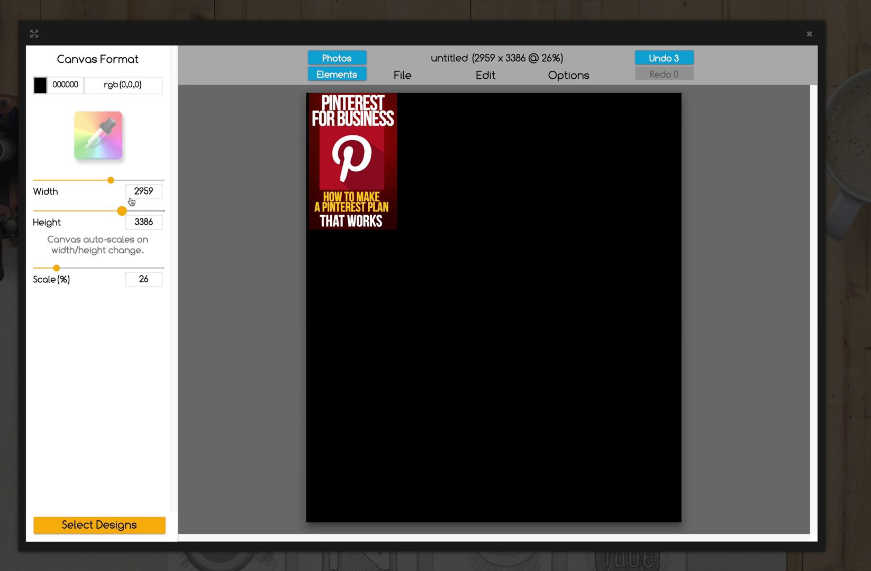
Step: Enlarge the Pinterest cover image and the THAT WORKS text across the canvas
{"action": "left_click", "coordinate": [396, 226]}
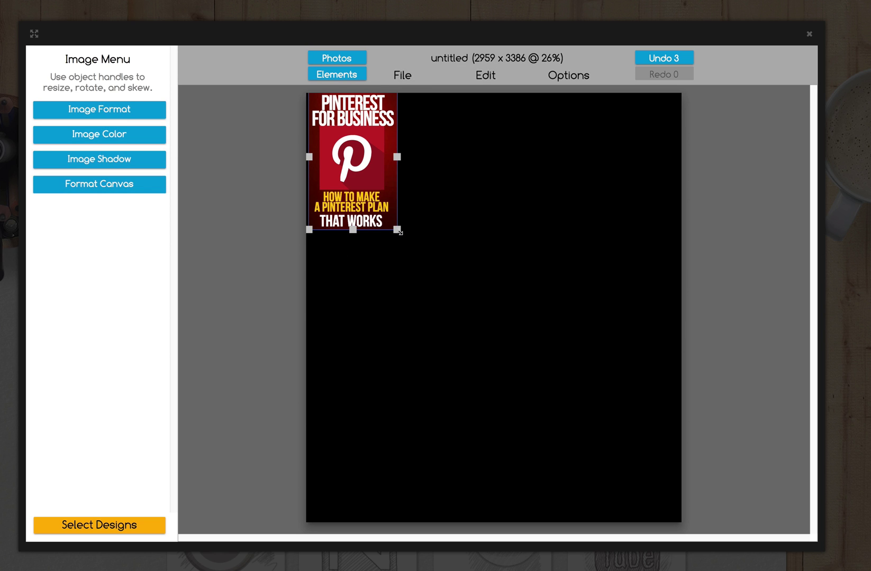
{"action": "left_click_drag", "start_coordinate": [398, 231], "coordinate": [628, 424]}
{"action": "left_click", "coordinate": [365, 224]}
{"action": "left_click_drag", "start_coordinate": [384, 231], "coordinate": [476, 471]}
Step: Open the 2560 x 1440 white-dog YOUR MESSAGE IS IMPORTANT banner and its canvas settings
{"action": "left_click", "coordinate": [365, 209]}
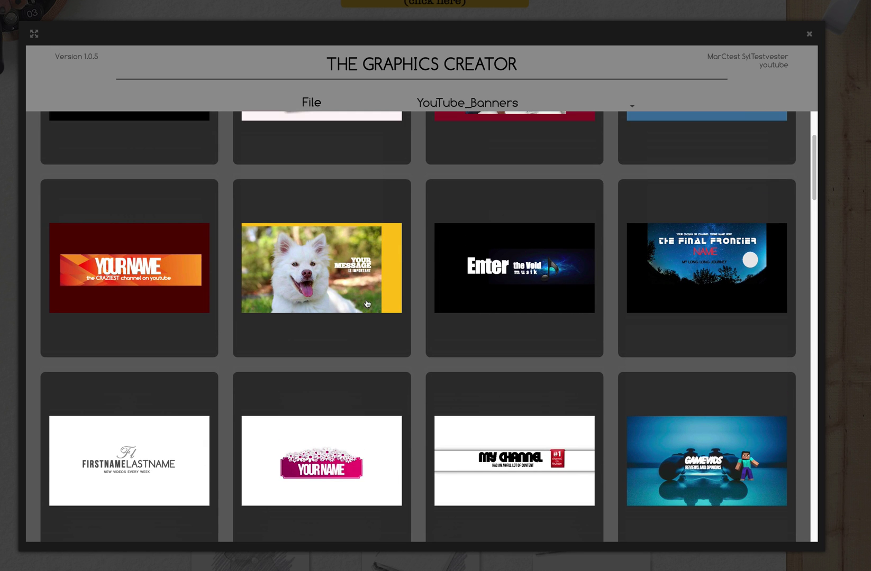
{"action": "left_click", "coordinate": [303, 277]}
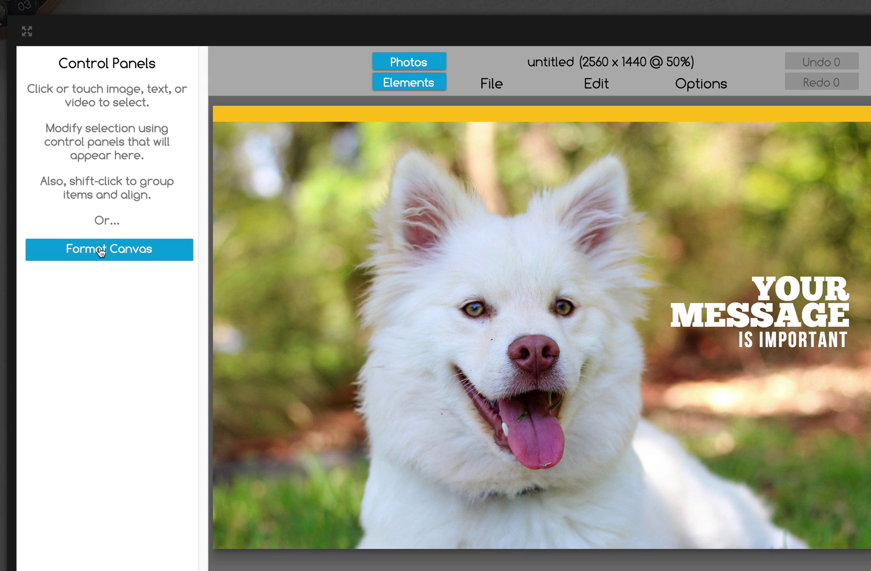
{"action": "left_click", "coordinate": [101, 252]}
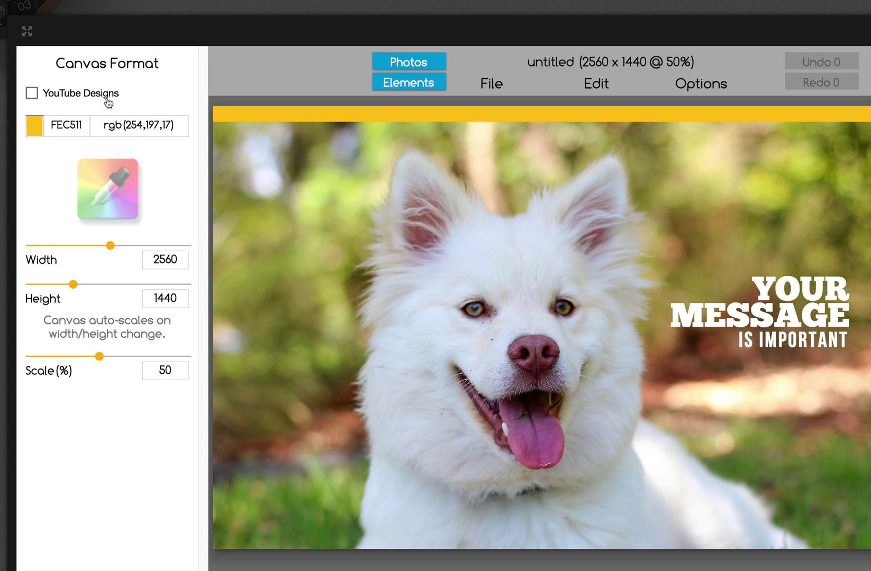
Step: Enable YouTube Designs format at 2660 x 1440 with safe-area guides, zooming to inspect them
{"action": "left_click", "coordinate": [32, 97]}
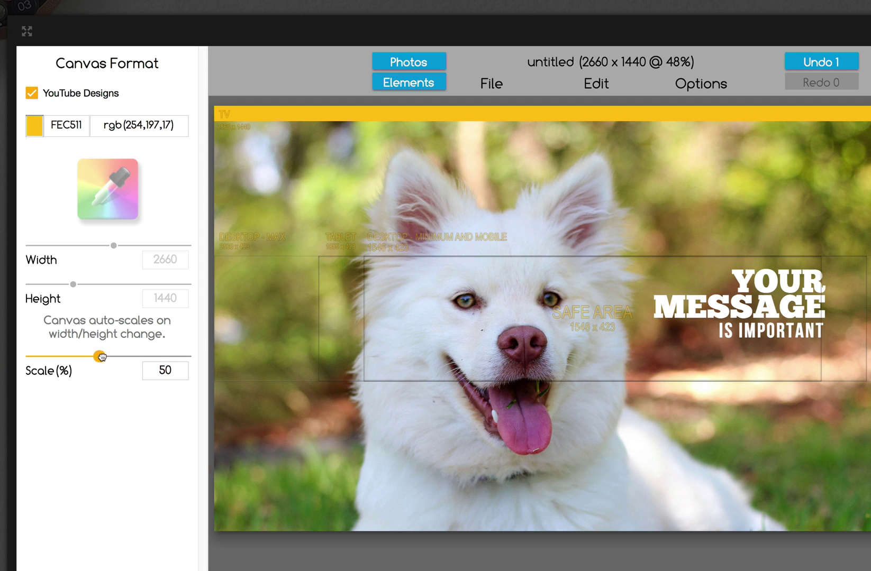
{"action": "left_click_drag", "start_coordinate": [99, 356], "coordinate": [152, 358]}
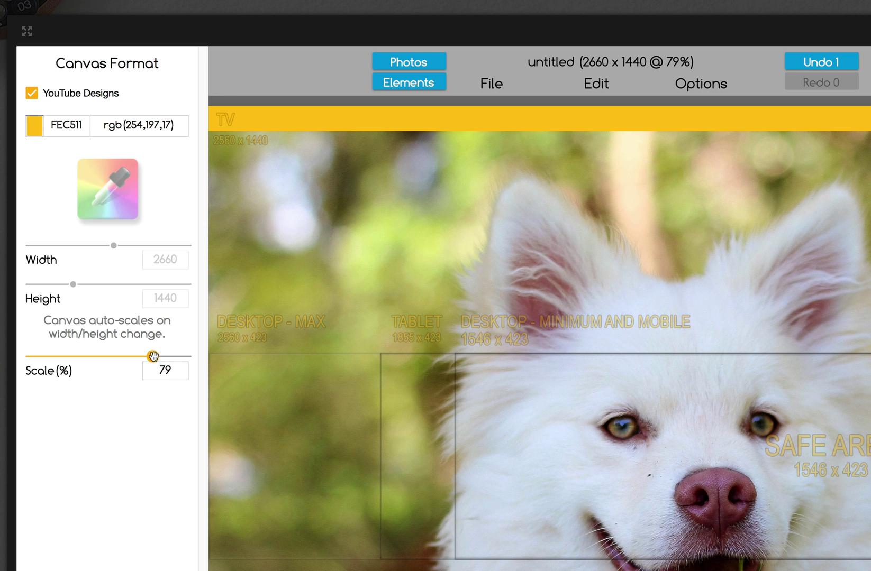
{"action": "left_click_drag", "start_coordinate": [152, 356], "coordinate": [111, 356]}
Step: Stretch the dog photo over the yellow strip and lower YOUR MESSAGE and IS IMPORTANT into the safe area
{"action": "left_click", "coordinate": [521, 345]}
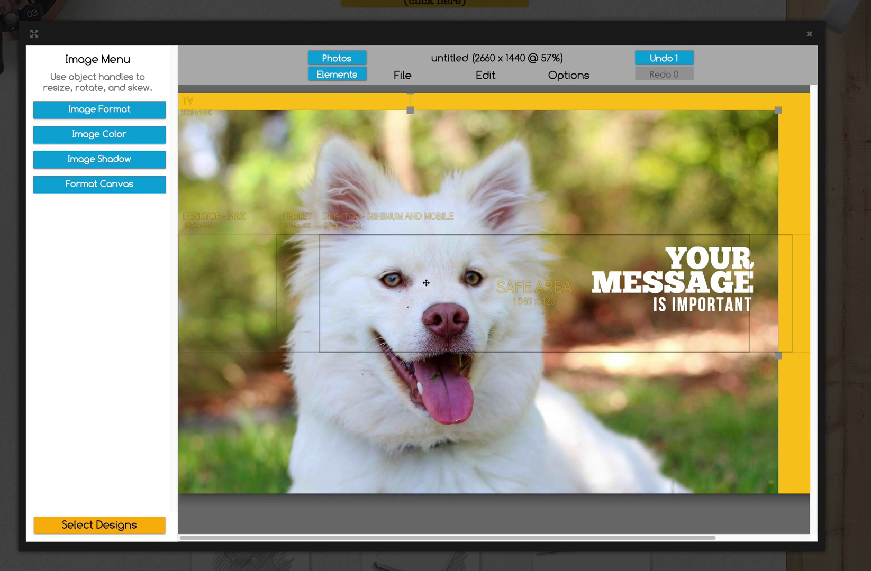
{"action": "left_click_drag", "start_coordinate": [425, 283], "coordinate": [404, 293]}
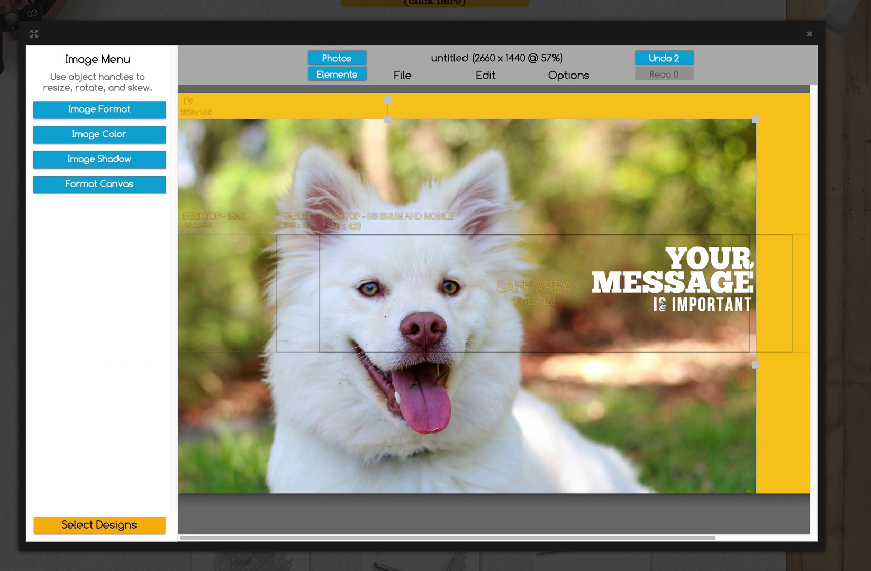
{"action": "left_click_drag", "start_coordinate": [661, 305], "coordinate": [649, 334]}
{"action": "left_click", "coordinate": [717, 394]}
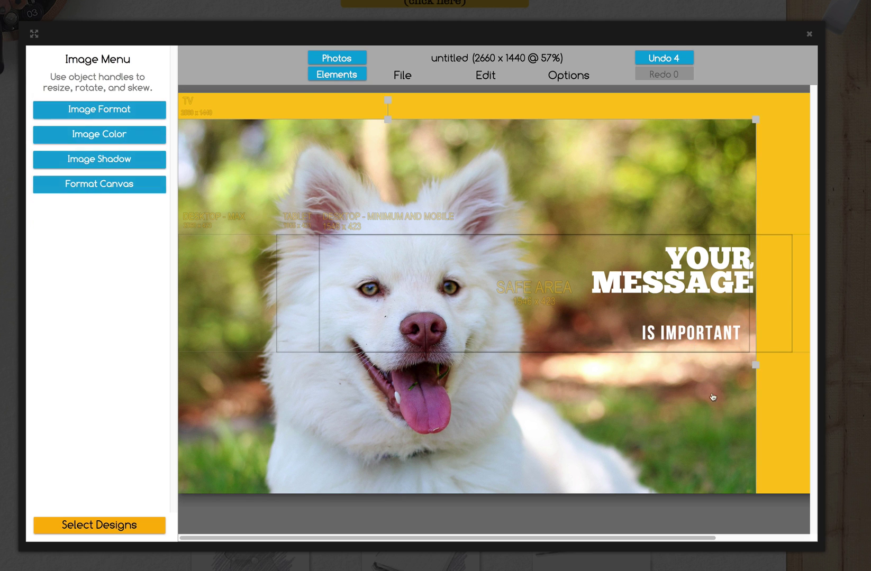
{"action": "left_click_drag", "start_coordinate": [756, 365], "coordinate": [809, 368]}
{"action": "left_click_drag", "start_coordinate": [704, 289], "coordinate": [695, 311]}
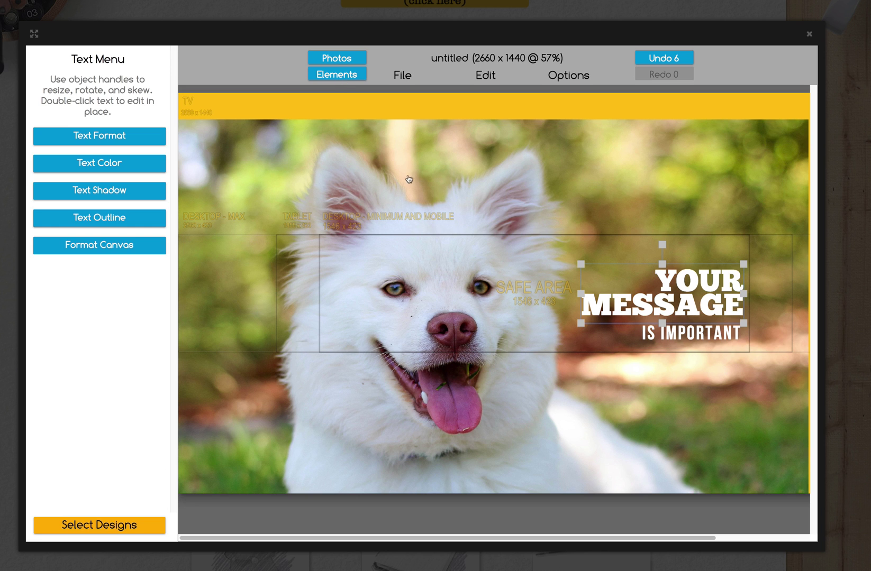
Step: Download the banner as a PNG image named YoutubeDog
{"action": "left_click", "coordinate": [401, 75]}
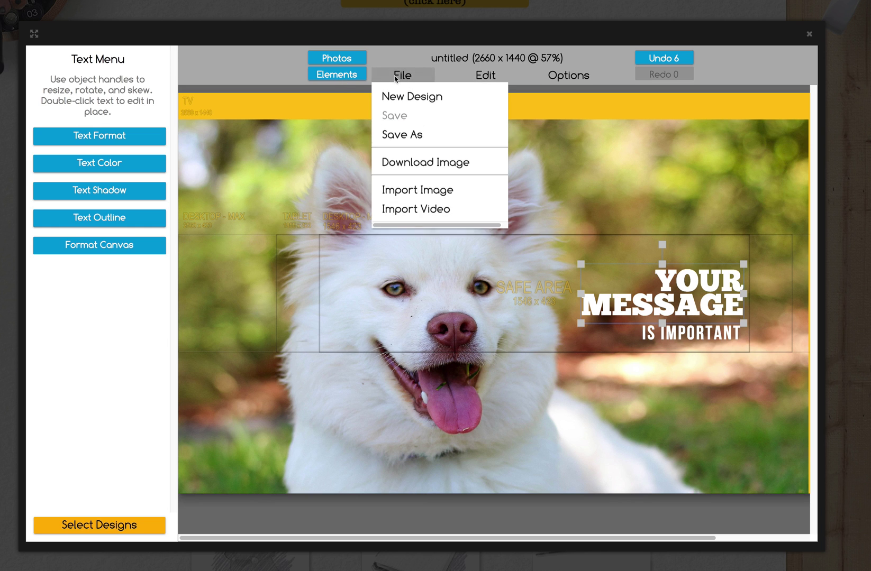
{"action": "left_click", "coordinate": [412, 164]}
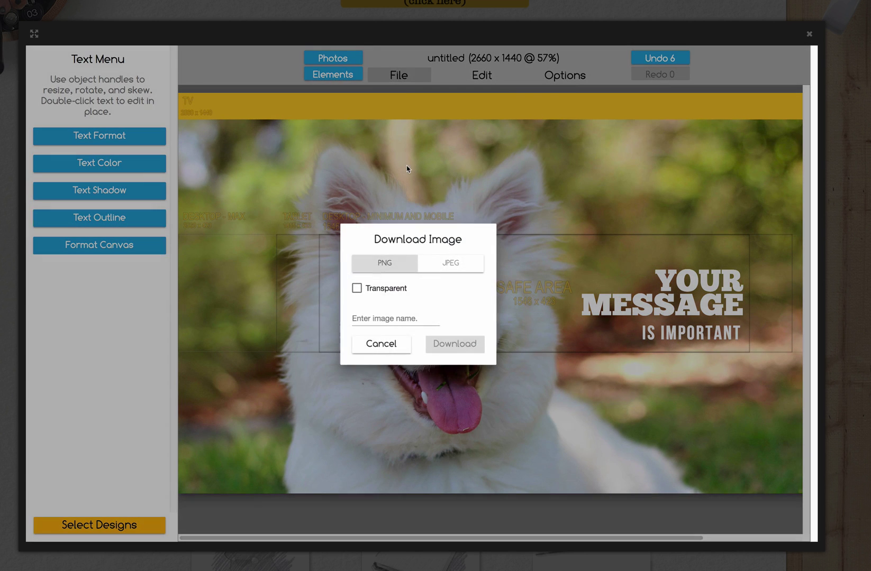
{"action": "left_click", "coordinate": [379, 317]}
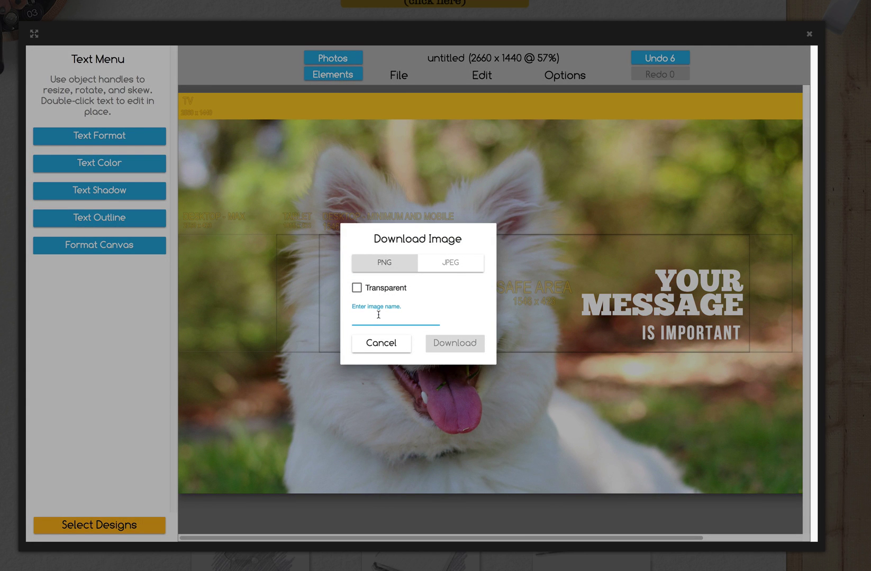
{"action": "type", "text": "YoutubeDog"}
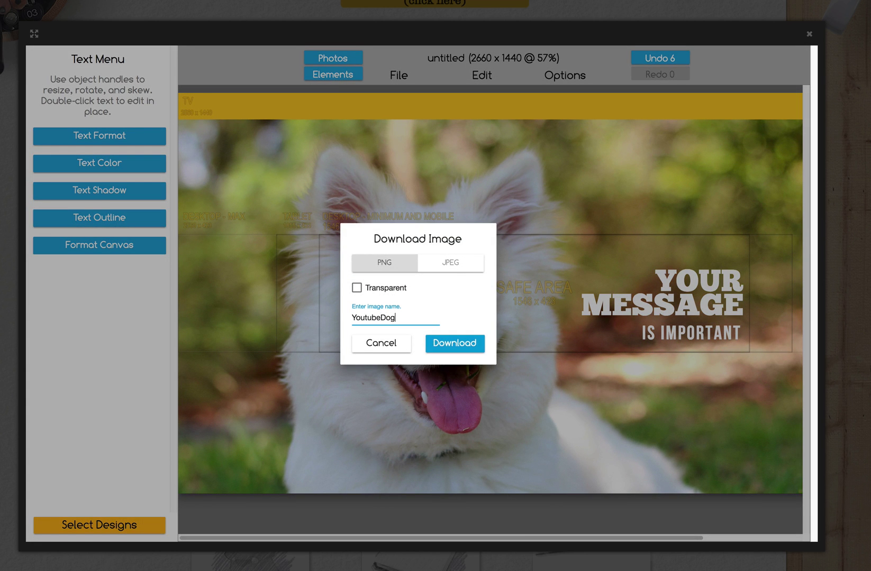
{"action": "left_click", "coordinate": [455, 344]}
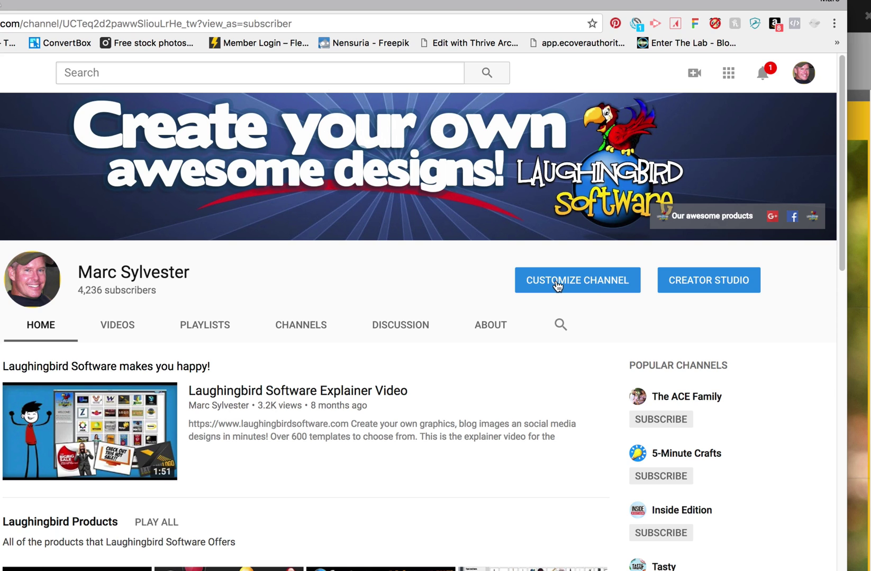
Step: From Customize Channel, choose Edit channel art and select a photo from the computer
{"action": "left_click", "coordinate": [588, 287]}
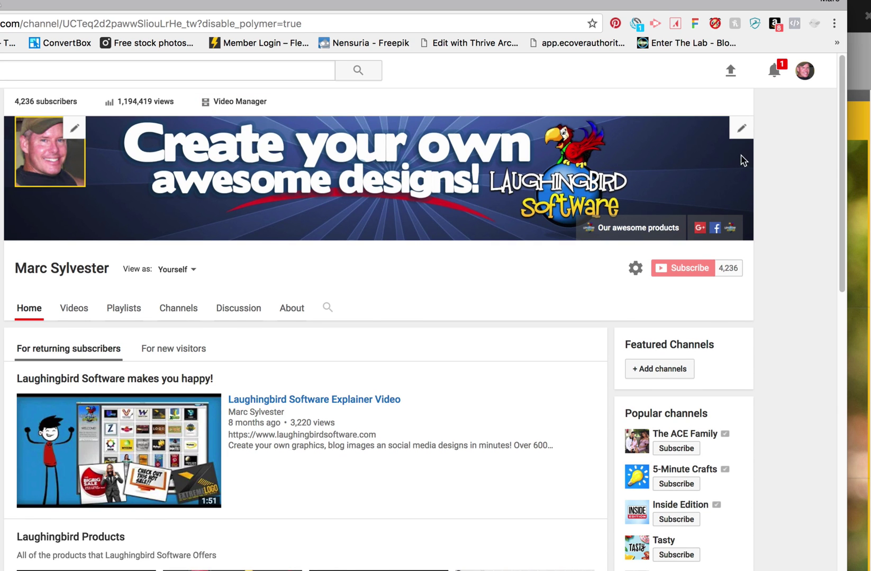
{"action": "left_click", "coordinate": [741, 130]}
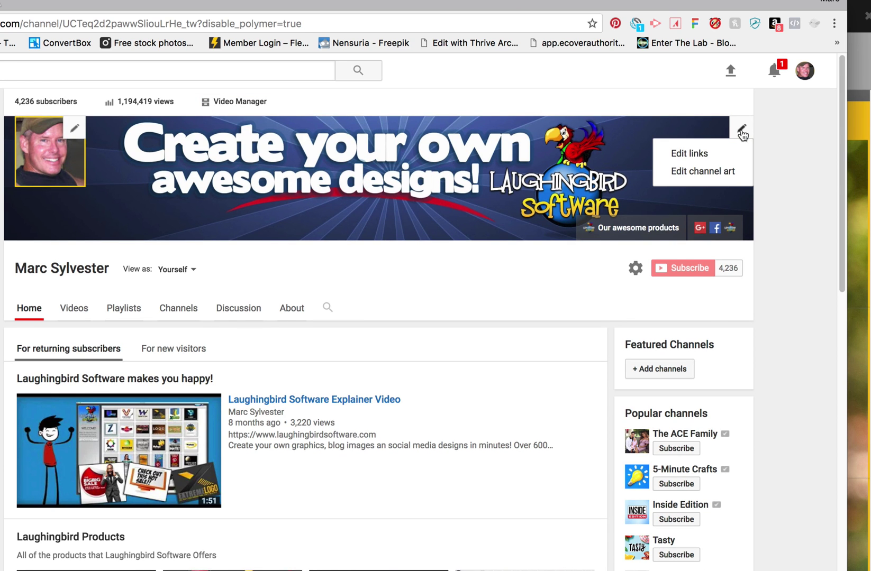
{"action": "left_click", "coordinate": [704, 173]}
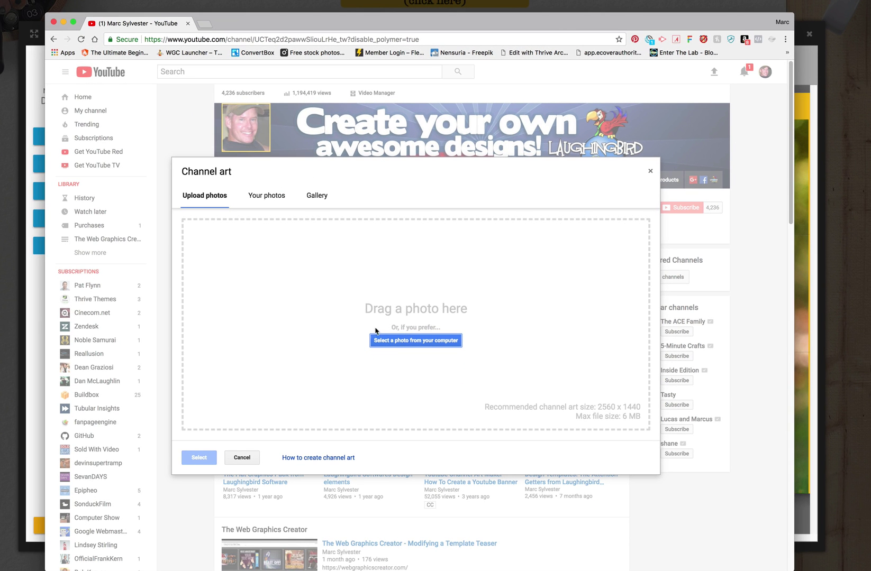
{"action": "left_click", "coordinate": [428, 346]}
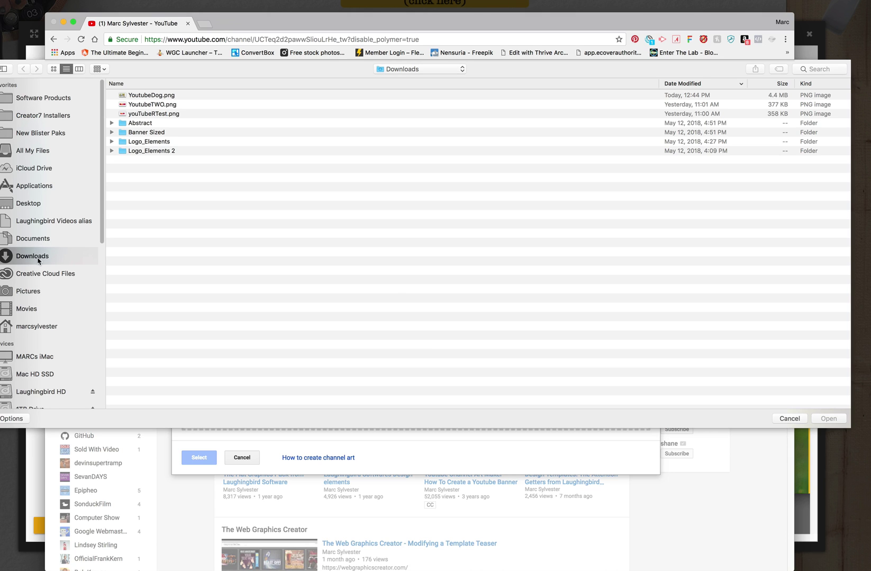
Step: Upload YoutubeDog.png and apply it as the channel's banner art
{"action": "left_click", "coordinate": [159, 98]}
{"action": "left_click", "coordinate": [837, 418]}
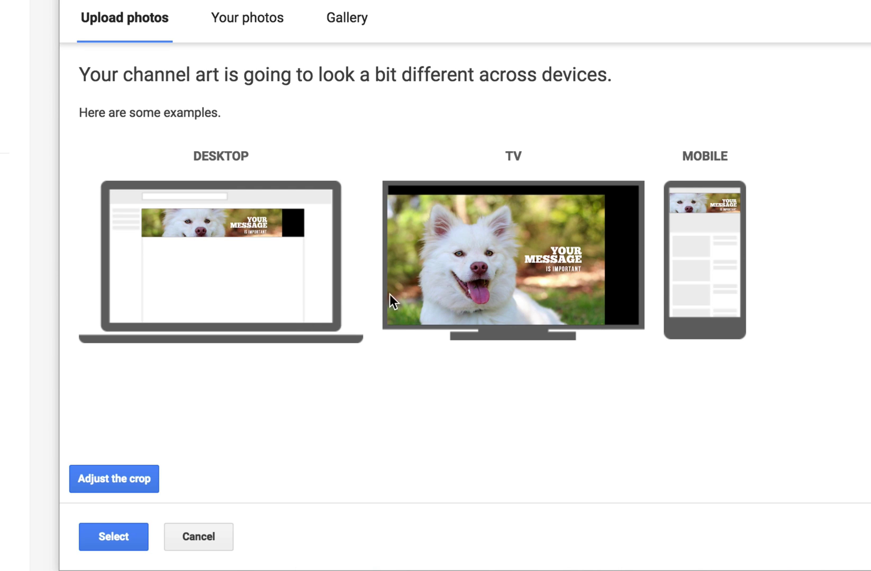
{"action": "left_click", "coordinate": [126, 533]}
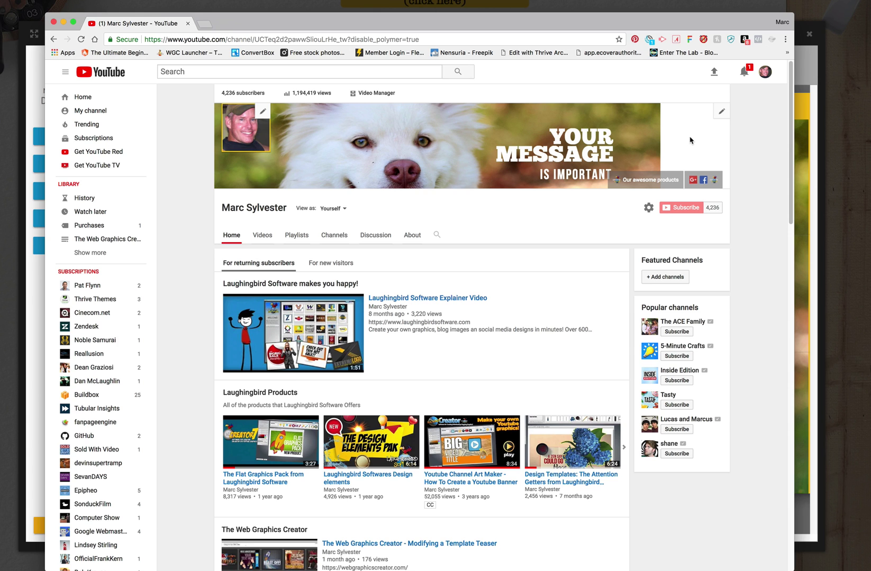
Step: In the banner editor, enlarge the dog photo so it fills the whole canvas
{"action": "left_click", "coordinate": [804, 206]}
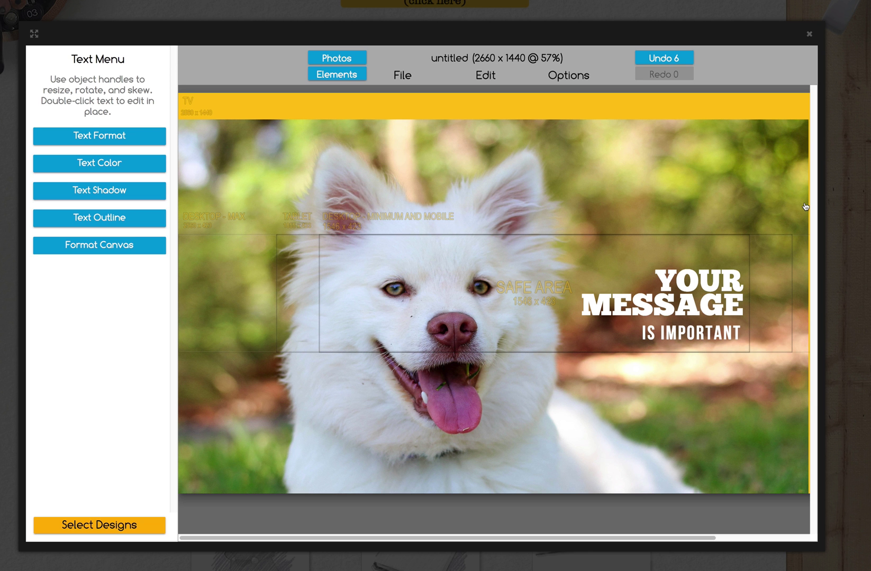
{"action": "scroll", "coordinate": [595, 308], "scroll_direction": "right", "scroll_amount": 3}
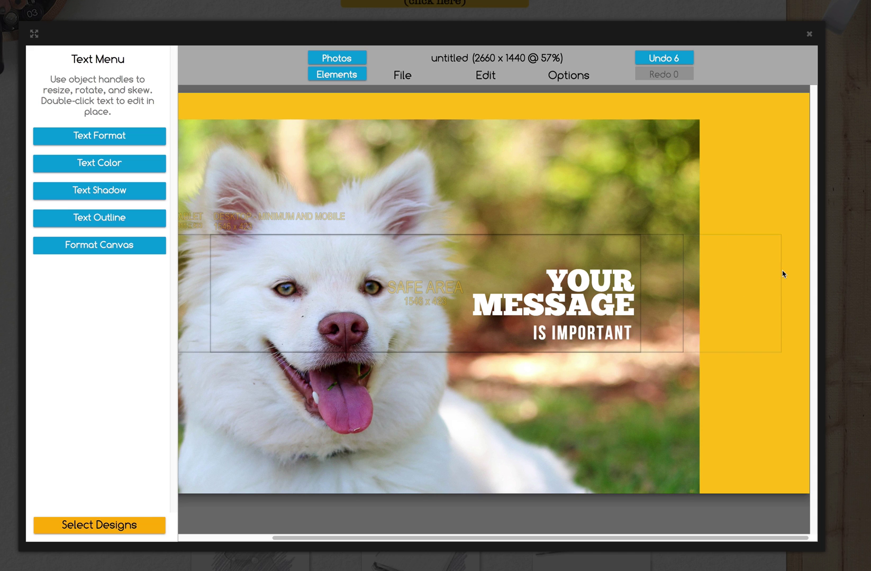
{"action": "left_click", "coordinate": [658, 183]}
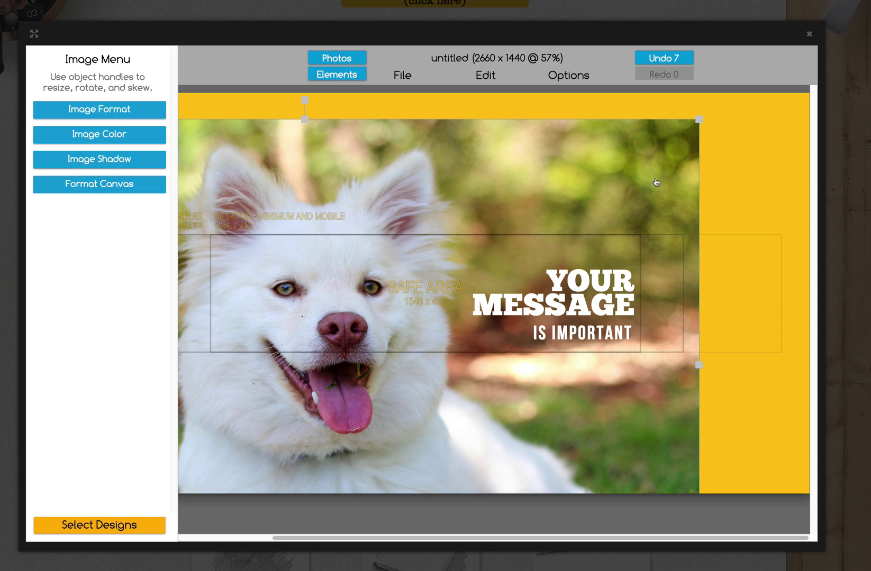
{"action": "left_click_drag", "start_coordinate": [698, 120], "coordinate": [795, 59]}
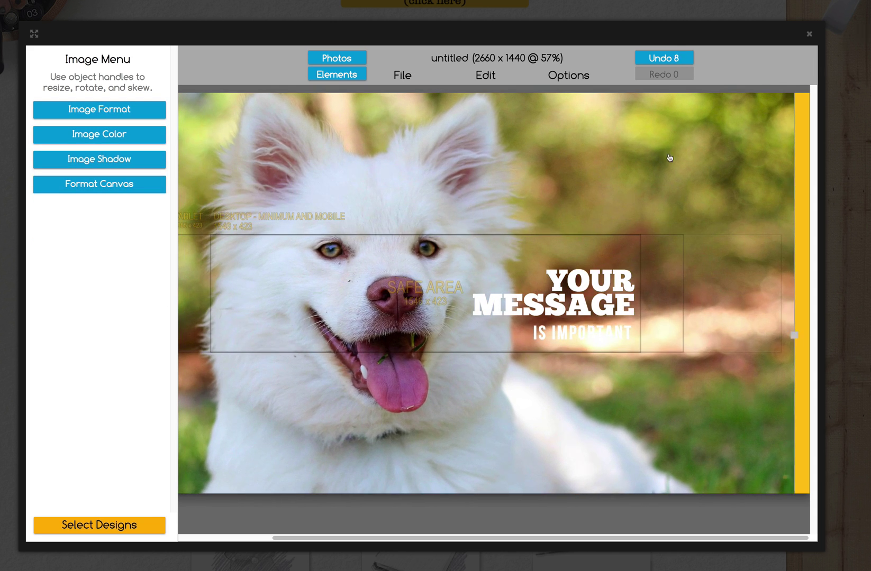
Step: Enlarge and move YOUR MESSAGE, place IS IMPORTANT beneath it, and download the revised banner
{"action": "left_click_drag", "start_coordinate": [553, 285], "coordinate": [584, 254]}
{"action": "left_click_drag", "start_coordinate": [665, 295], "coordinate": [722, 300]}
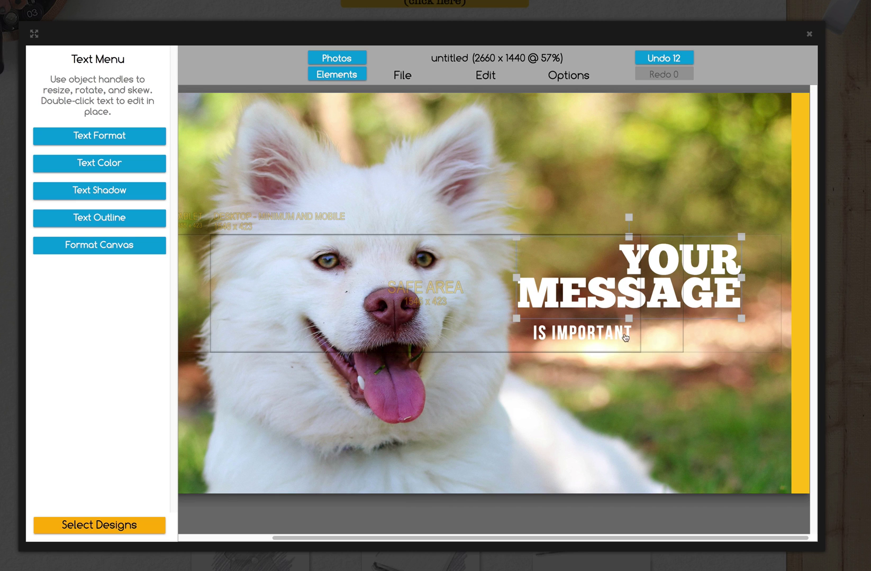
{"action": "left_click_drag", "start_coordinate": [629, 334], "coordinate": [736, 324]}
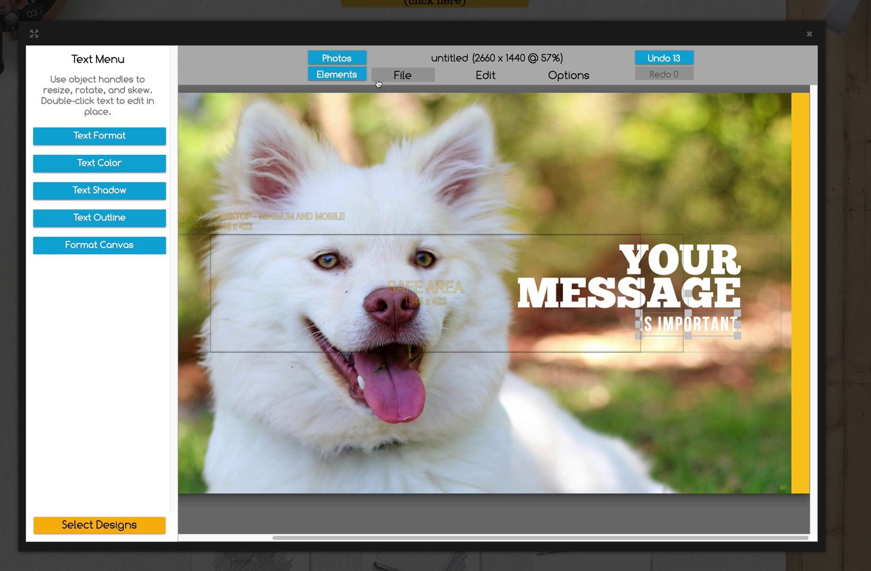
{"action": "left_click", "coordinate": [404, 79]}
{"action": "left_click", "coordinate": [405, 164]}
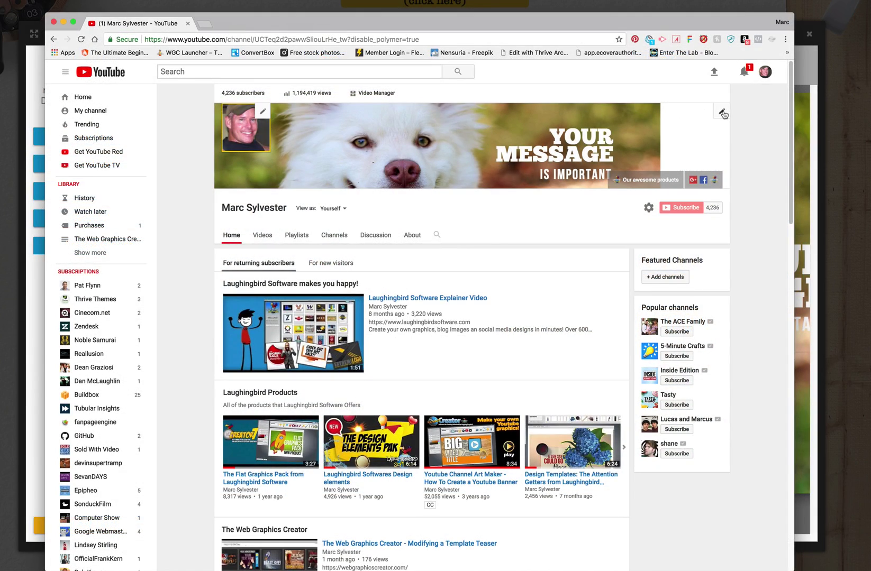
Step: Edit the channel art, upload Dog2.png from the computer, and apply it as the banner
{"action": "left_click", "coordinate": [721, 112]}
{"action": "left_click", "coordinate": [694, 141]}
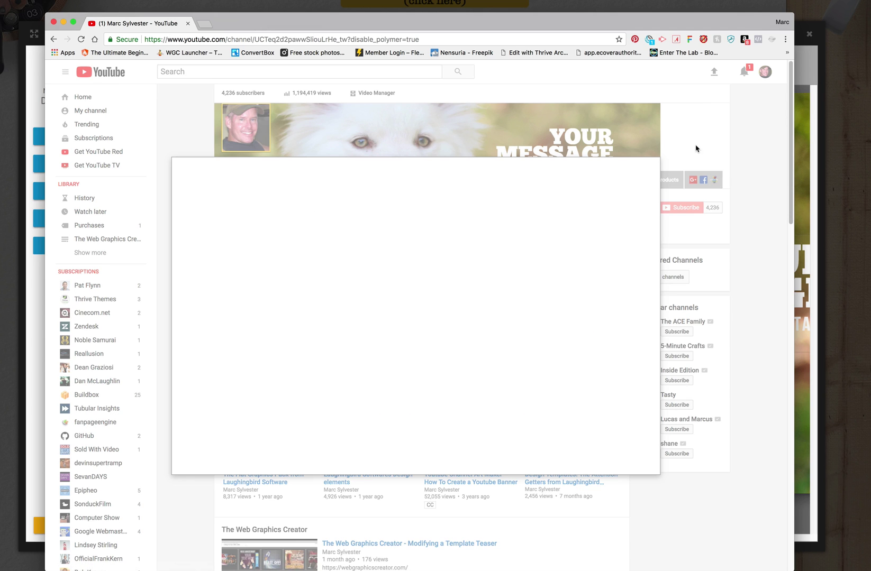
{"action": "left_click", "coordinate": [424, 343]}
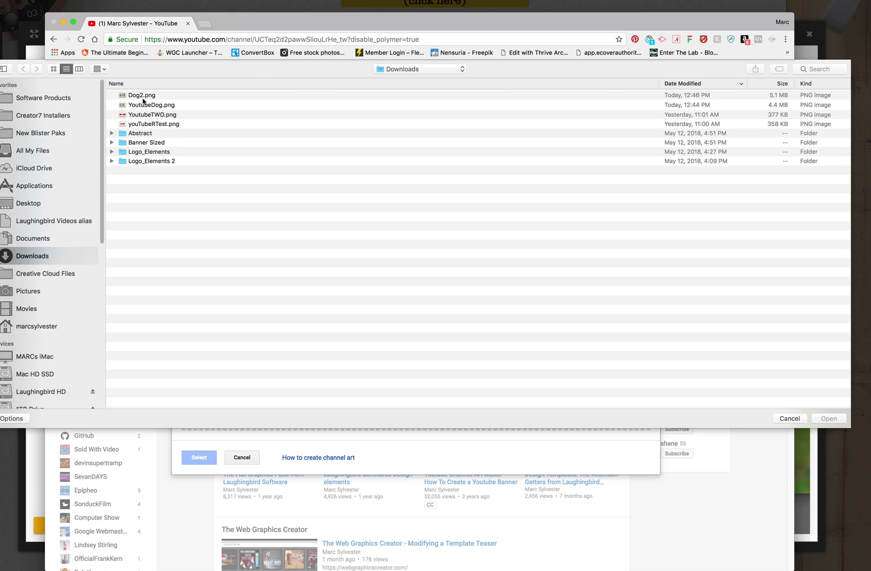
{"action": "left_click", "coordinate": [142, 96]}
{"action": "left_click", "coordinate": [829, 419]}
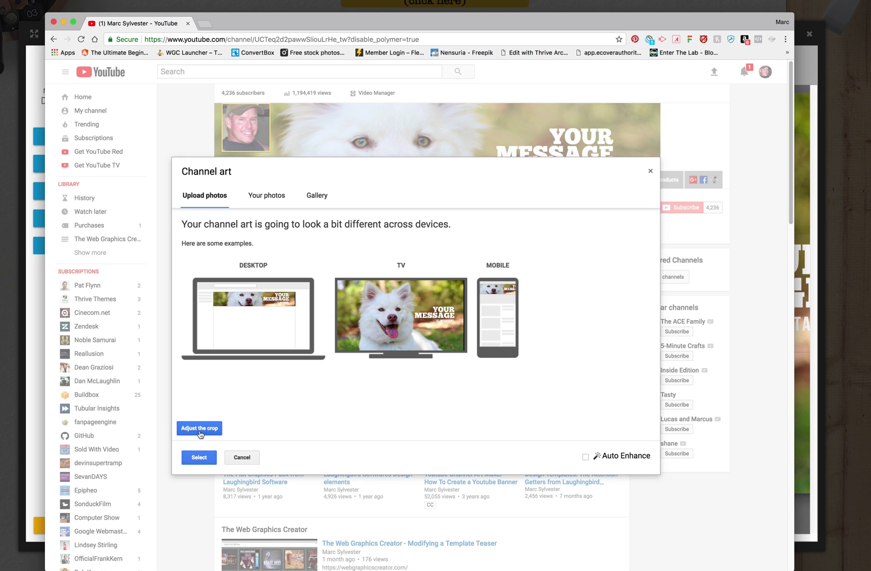
{"action": "left_click", "coordinate": [198, 458]}
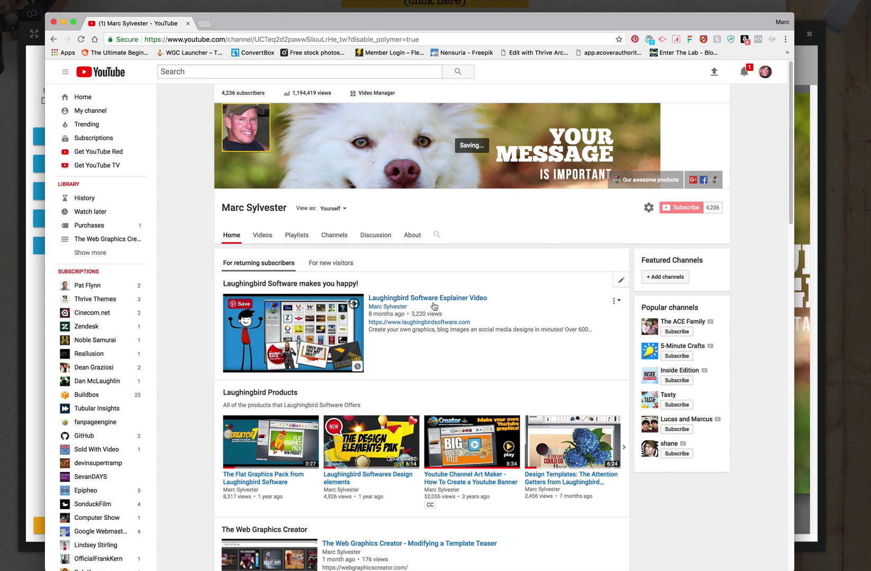